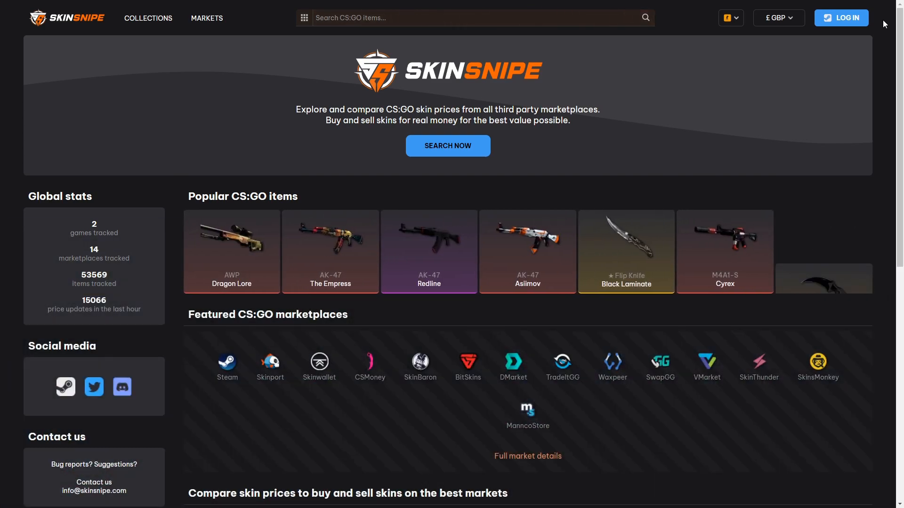
- Sign in to SkinSnipe through a Steam account from the top-right LOG IN
{"action": "left_click", "coordinate": [841, 18]}
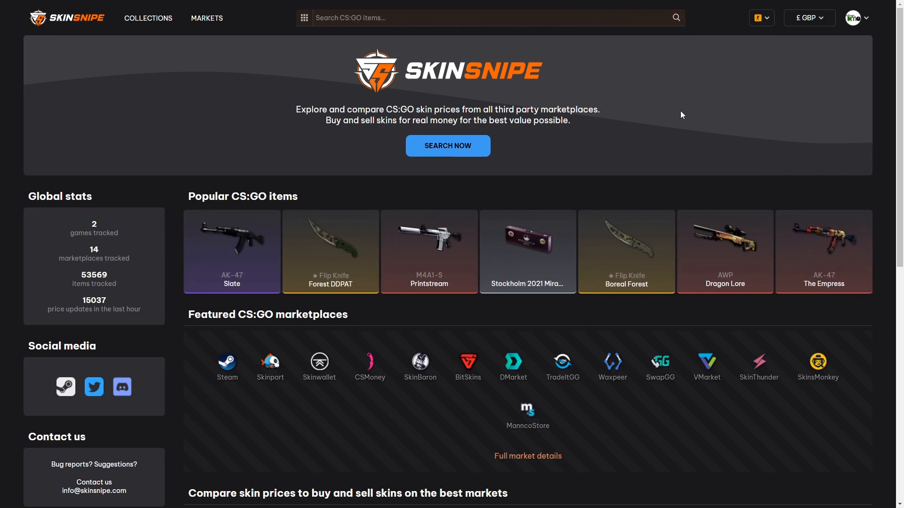
- Start an item search for 'empress' to bring up the AK-47 | The Empress result
{"action": "left_click", "coordinate": [448, 146]}
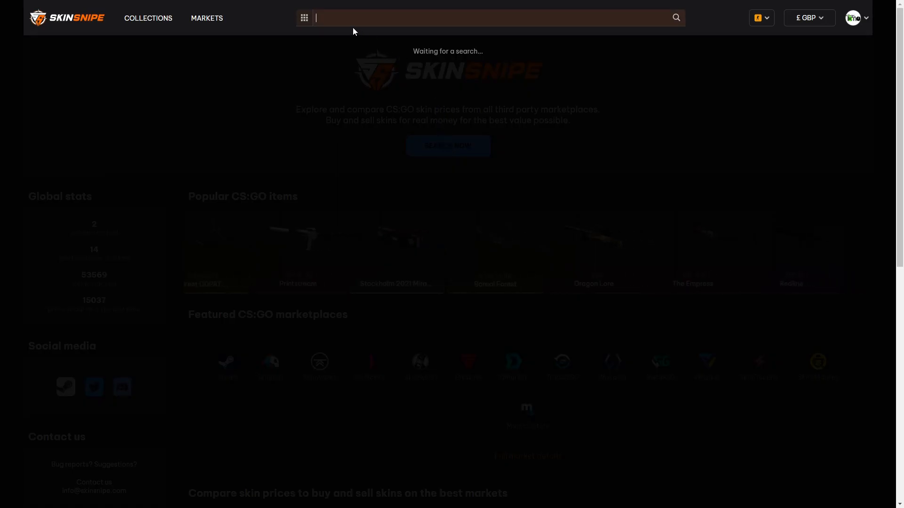
{"action": "type", "text": "empress"}
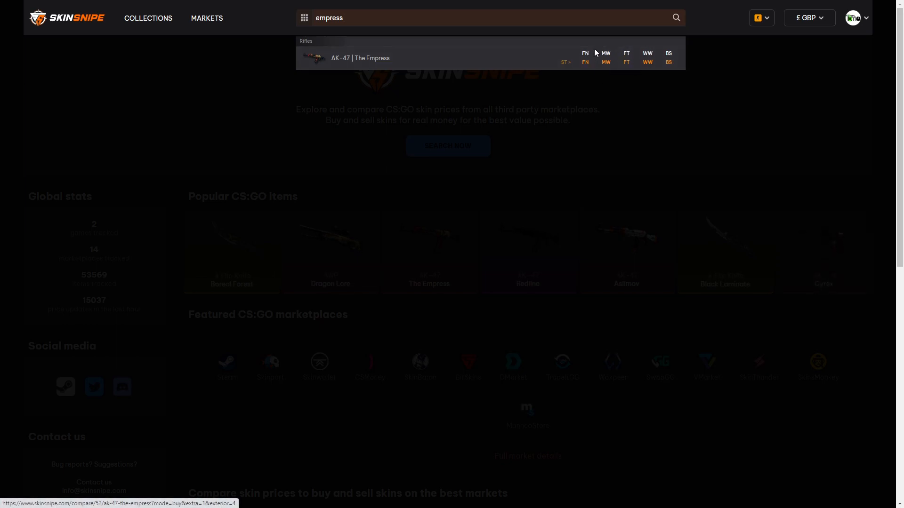
- Load the Field-Tested AK-47 | The Empress buy comparison across marketplaces
{"action": "left_click", "coordinate": [626, 55]}
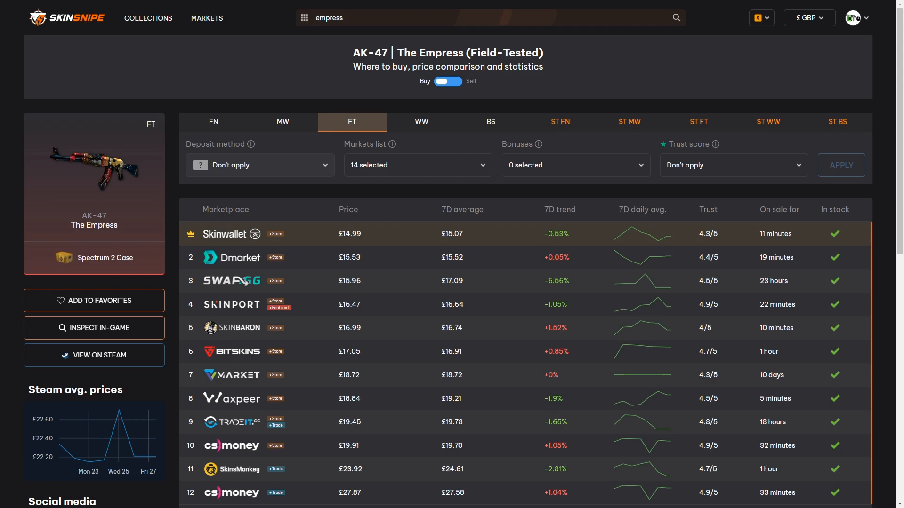
- Review the Deposit method, Markets list (14 included) and Trust score filters, leaving them unchanged
{"action": "left_click", "coordinate": [310, 164]}
{"action": "scroll", "coordinate": [263, 224], "scroll_direction": "down", "scroll_amount": 2}
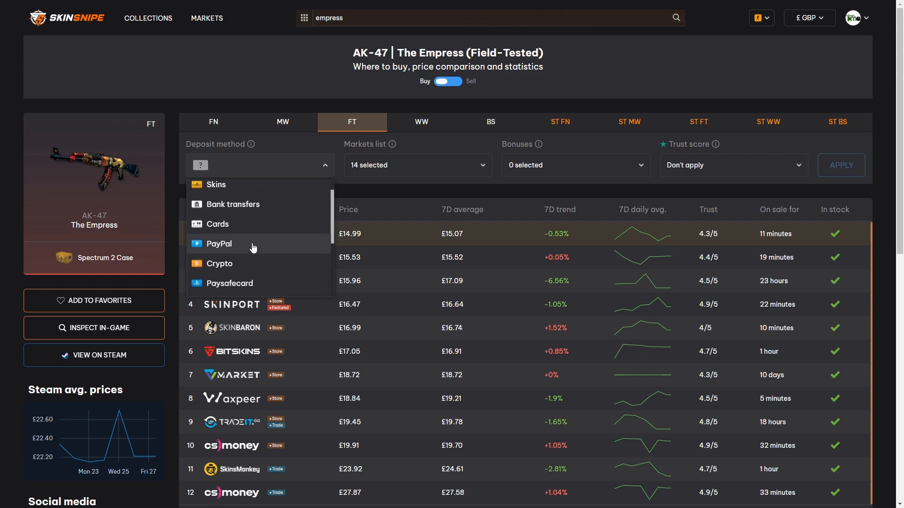
{"action": "scroll", "coordinate": [258, 240], "scroll_direction": "down", "scroll_amount": 3}
{"action": "scroll", "coordinate": [256, 243], "scroll_direction": "up", "scroll_amount": 5}
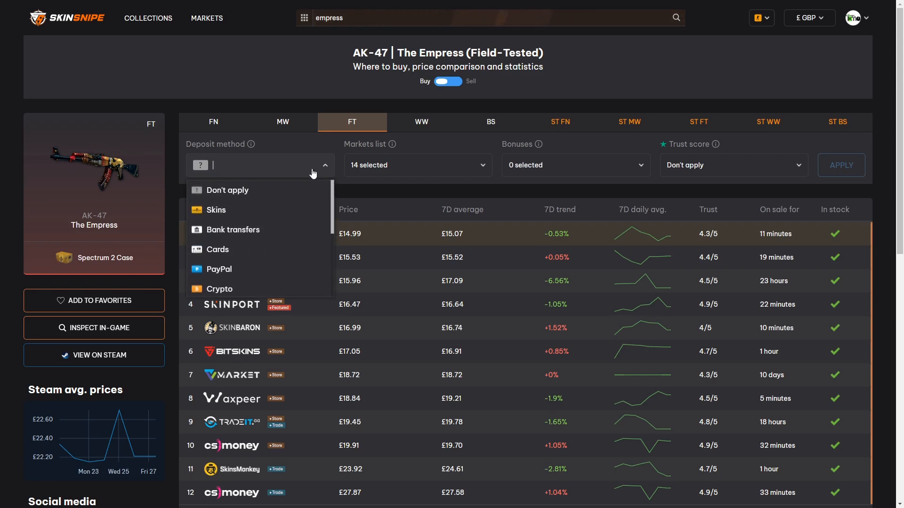
{"action": "left_click", "coordinate": [475, 168]}
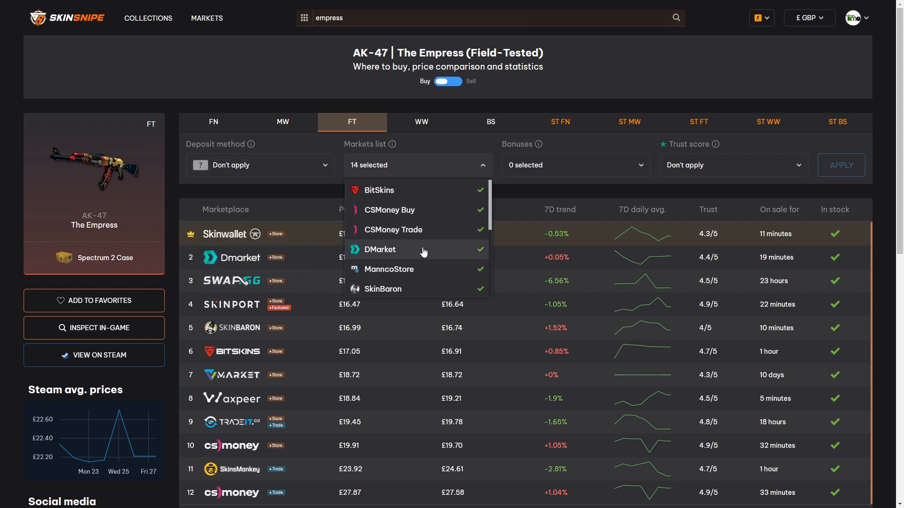
{"action": "scroll", "coordinate": [423, 247], "scroll_direction": "down", "scroll_amount": 2}
{"action": "scroll", "coordinate": [424, 243], "scroll_direction": "down", "scroll_amount": 3}
{"action": "scroll", "coordinate": [427, 244], "scroll_direction": "up", "scroll_amount": 5}
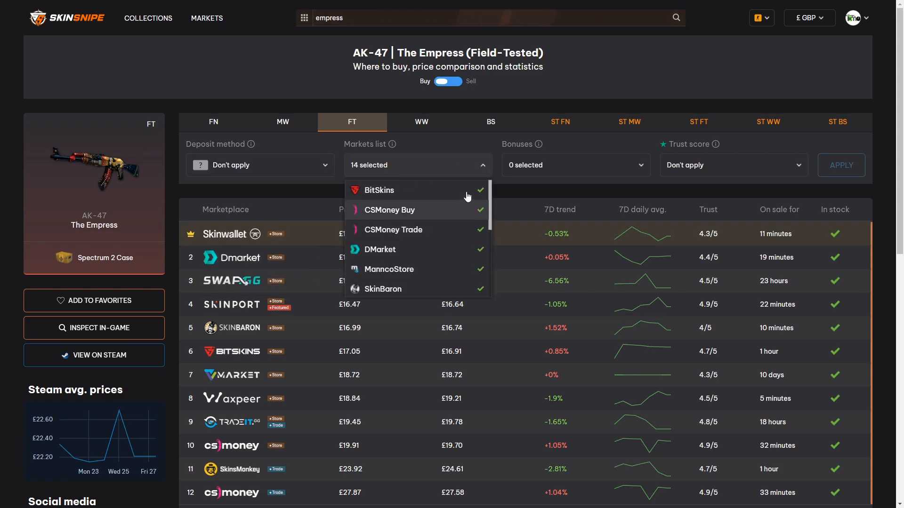
{"action": "left_click", "coordinate": [484, 142]}
{"action": "left_click", "coordinate": [746, 168]}
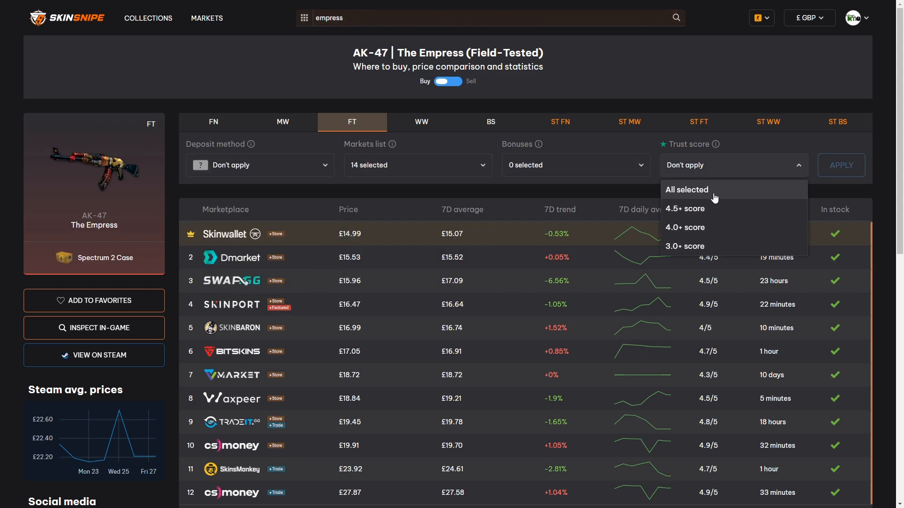
{"action": "left_click", "coordinate": [612, 136]}
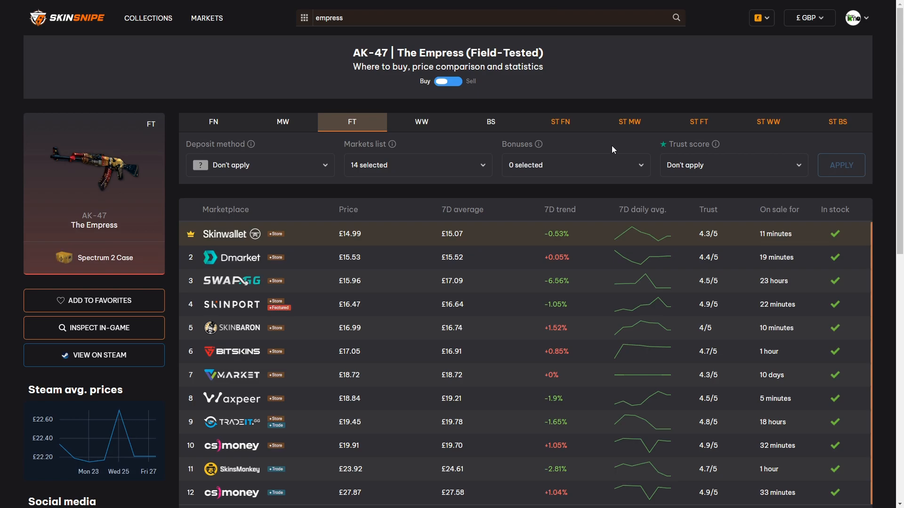
- Apply the 40% base top-up and 5% first time top-up bonuses to the Empress price table
{"action": "left_click", "coordinate": [605, 169]}
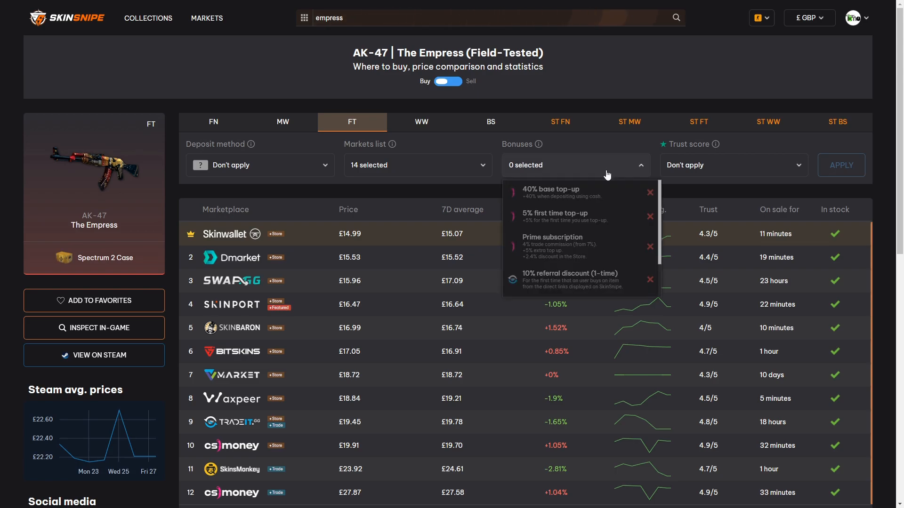
{"action": "left_click", "coordinate": [578, 195]}
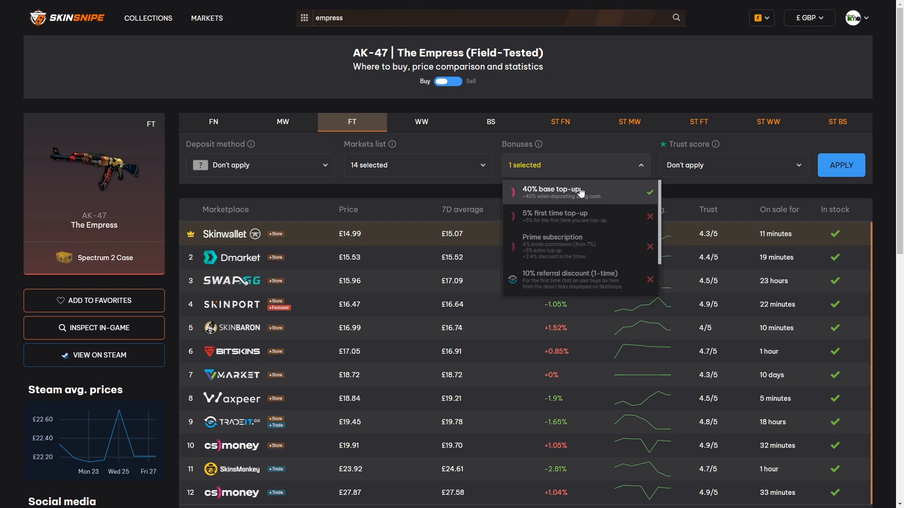
{"action": "left_click", "coordinate": [565, 218]}
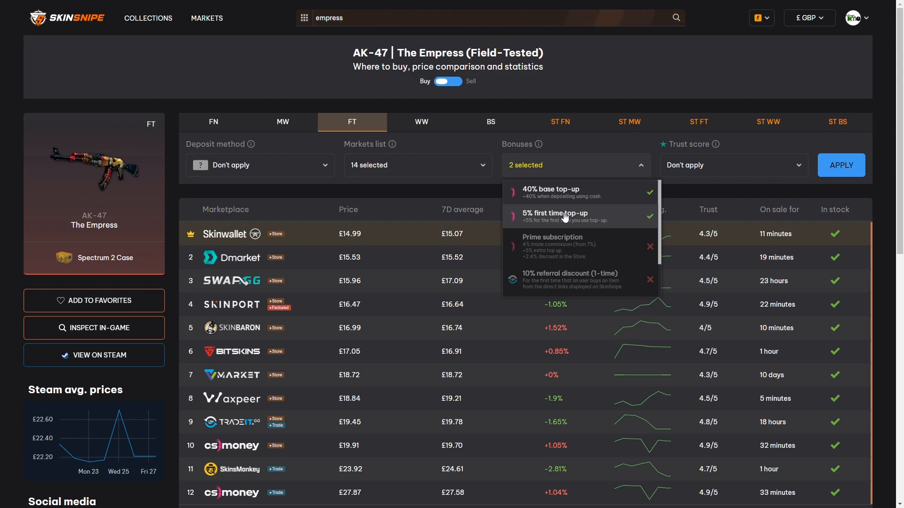
{"action": "left_click", "coordinate": [841, 166]}
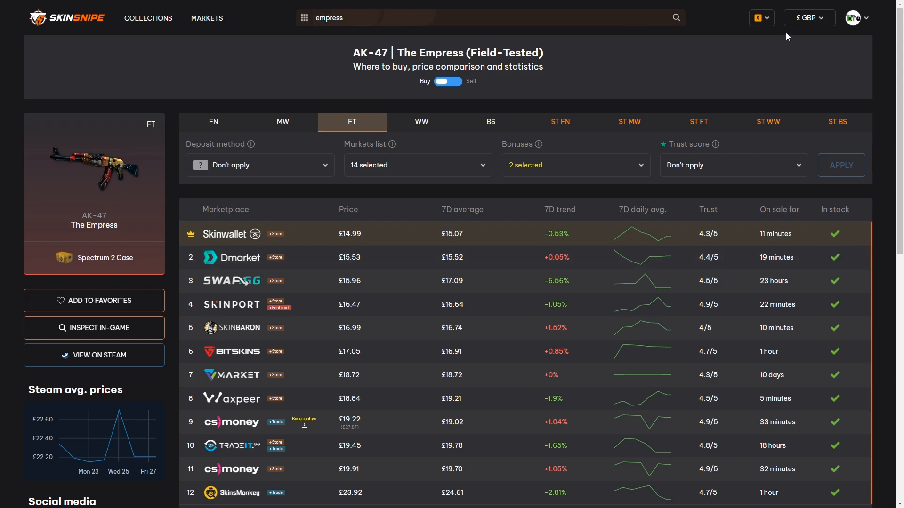
{"action": "left_click", "coordinate": [809, 17]}
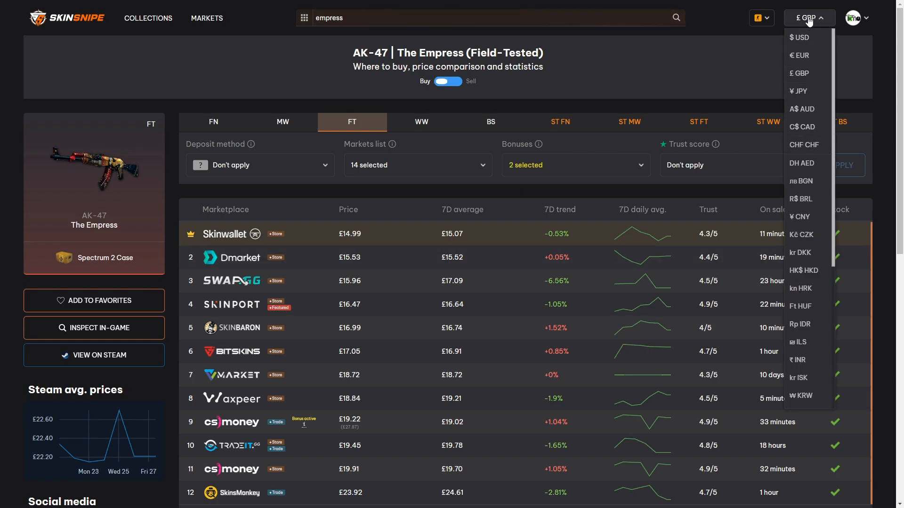
{"action": "left_click", "coordinate": [812, 21]}
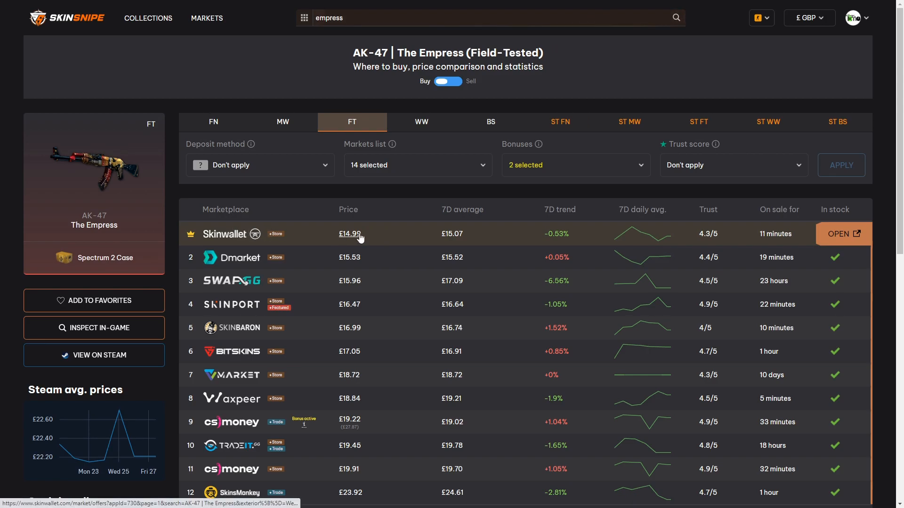
{"action": "mouse_move", "coordinate": [486, 238]}
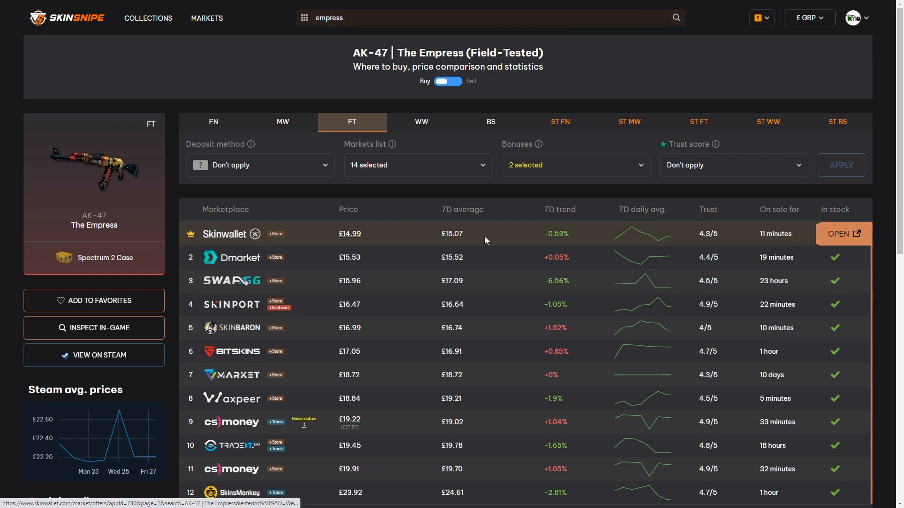
{"action": "left_click", "coordinate": [227, 237]}
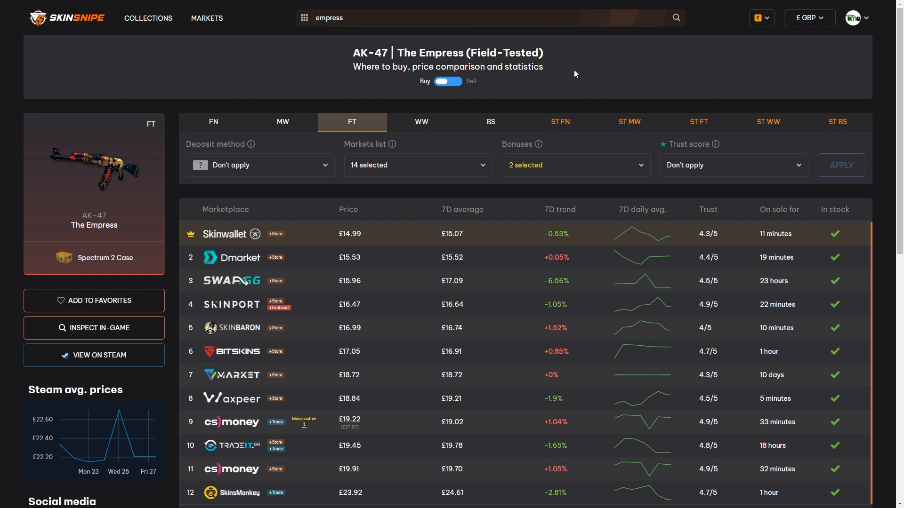
- Switch the Empress comparison from Buy to Sell to list cash-out sites
{"action": "left_click", "coordinate": [448, 85]}
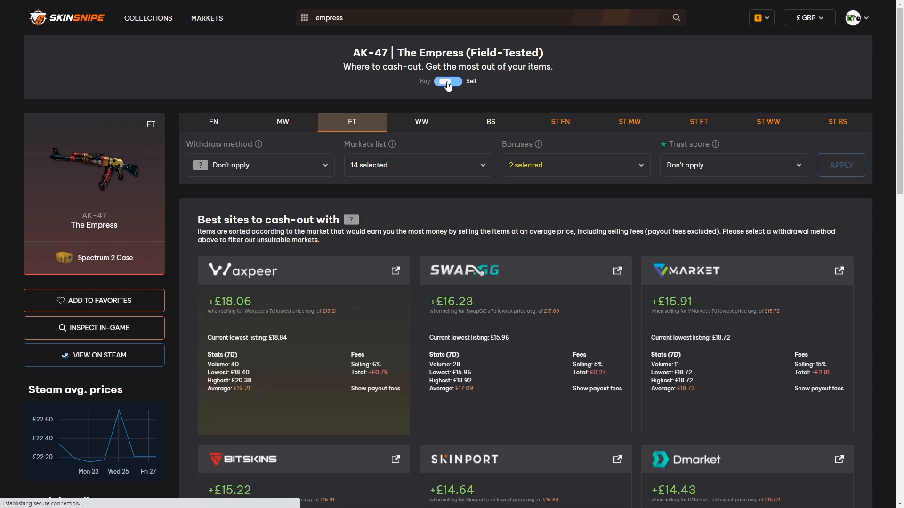
{"action": "scroll", "coordinate": [619, 127], "scroll_direction": "down", "scroll_amount": 1}
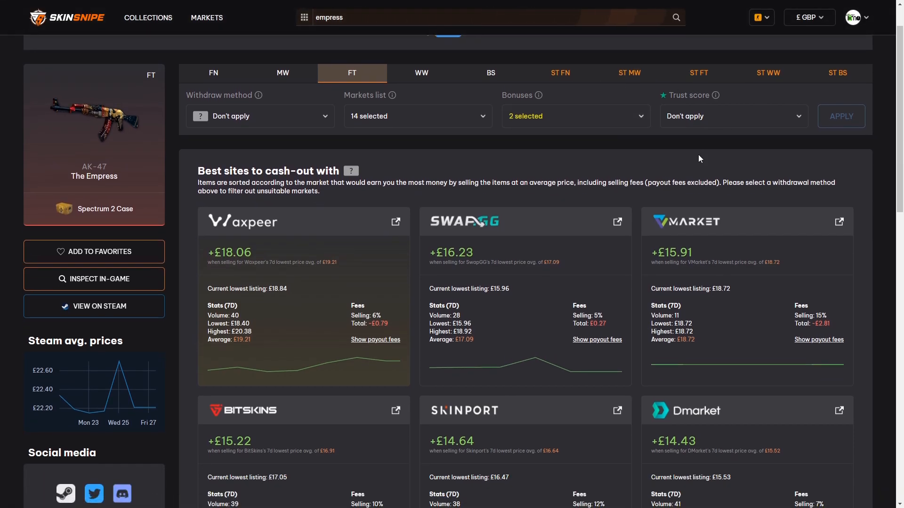
{"action": "scroll", "coordinate": [698, 155], "scroll_direction": "down", "scroll_amount": 1}
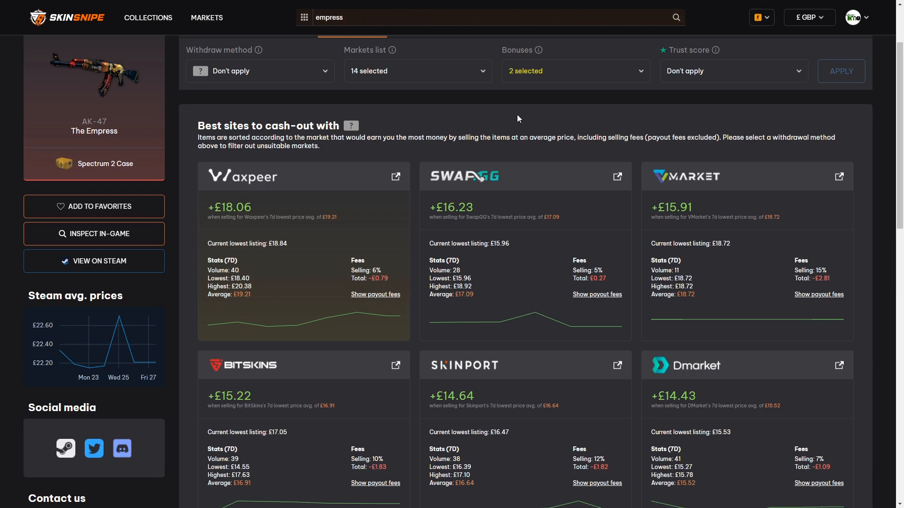
{"action": "scroll", "coordinate": [517, 115], "scroll_direction": "up", "scroll_amount": 3}
{"action": "scroll", "coordinate": [349, 175], "scroll_direction": "up", "scroll_amount": 2}
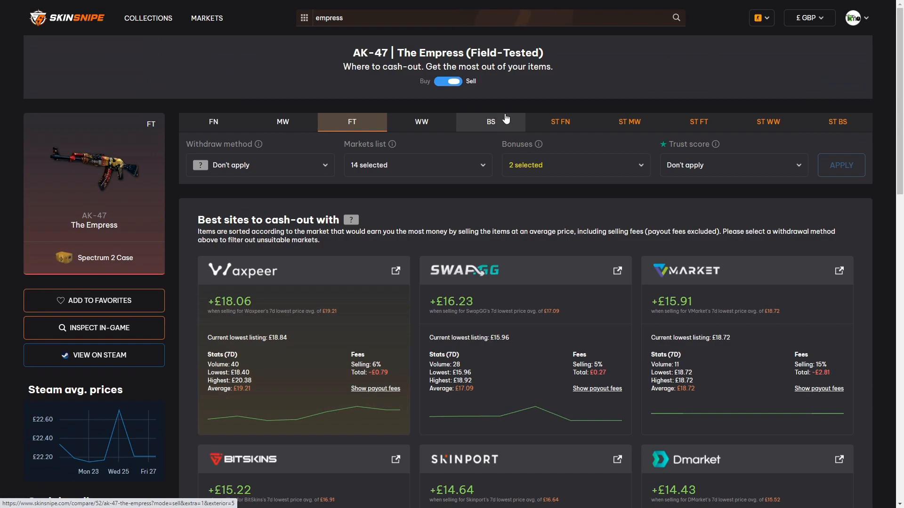
- Browse Collections to the weapon Cases and the Dreams & Nightmares Case
{"action": "left_click", "coordinate": [141, 19]}
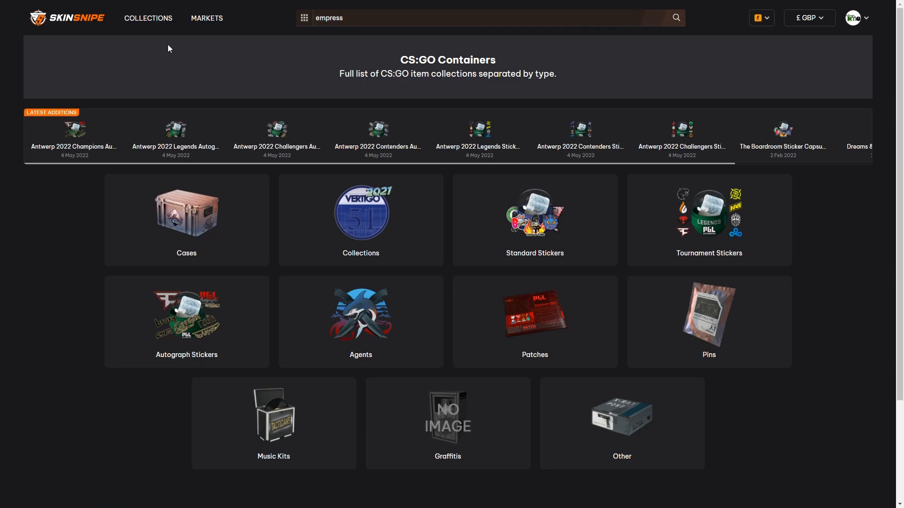
{"action": "left_click", "coordinate": [181, 221]}
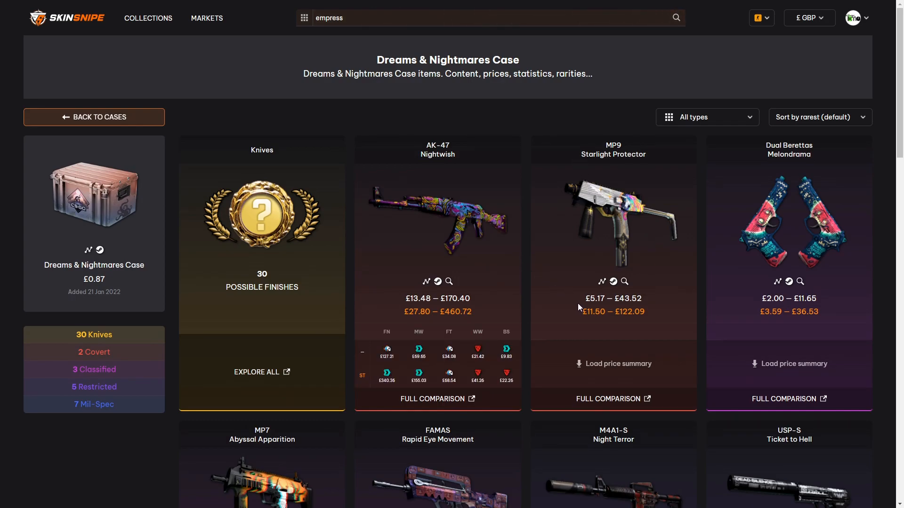
- Load the MP9 | Starlight Protector price summary and its full Factory New comparison
{"action": "left_click", "coordinate": [583, 365]}
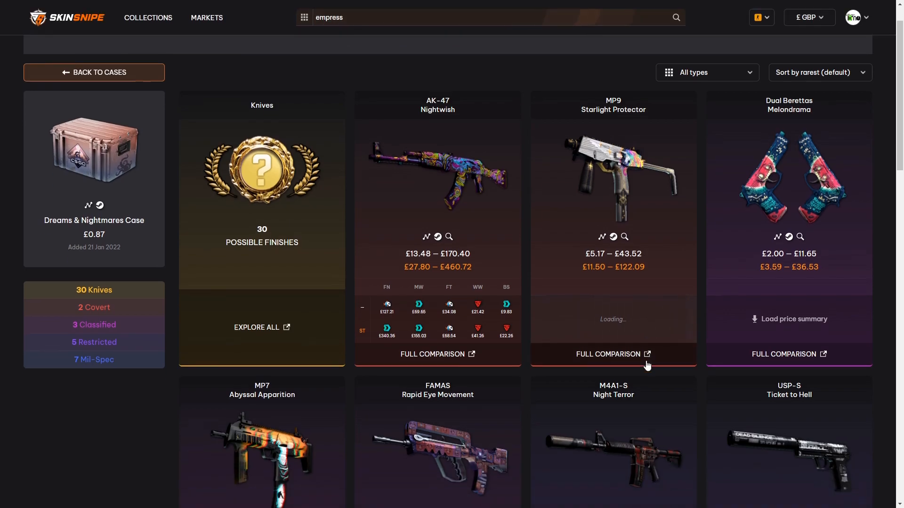
{"action": "scroll", "coordinate": [641, 363], "scroll_direction": "down", "scroll_amount": 1}
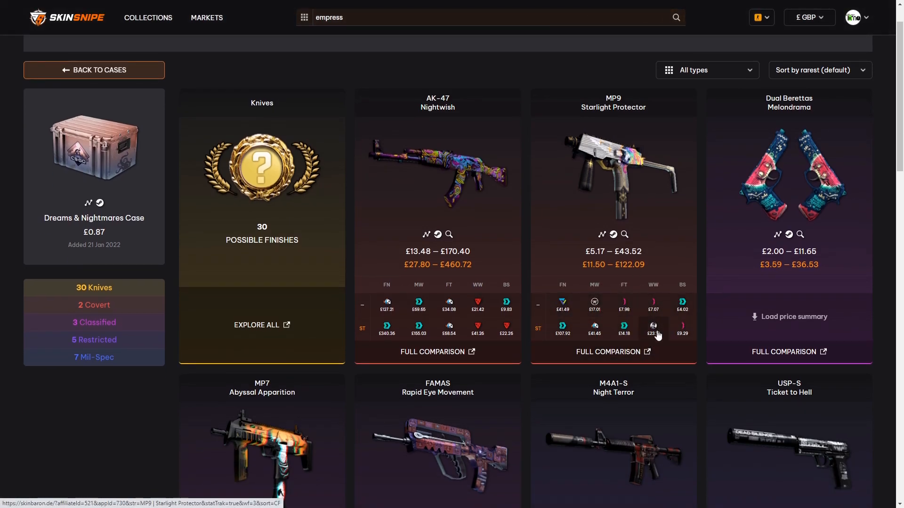
{"action": "left_click", "coordinate": [596, 355]}
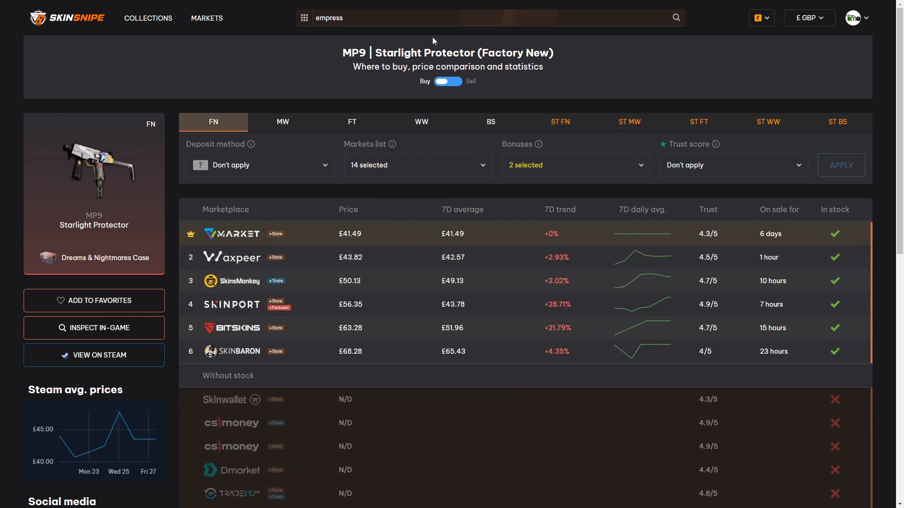
- Go to the Markets page listing marketplace fees, payment methods and trust scores
{"action": "left_click", "coordinate": [204, 20]}
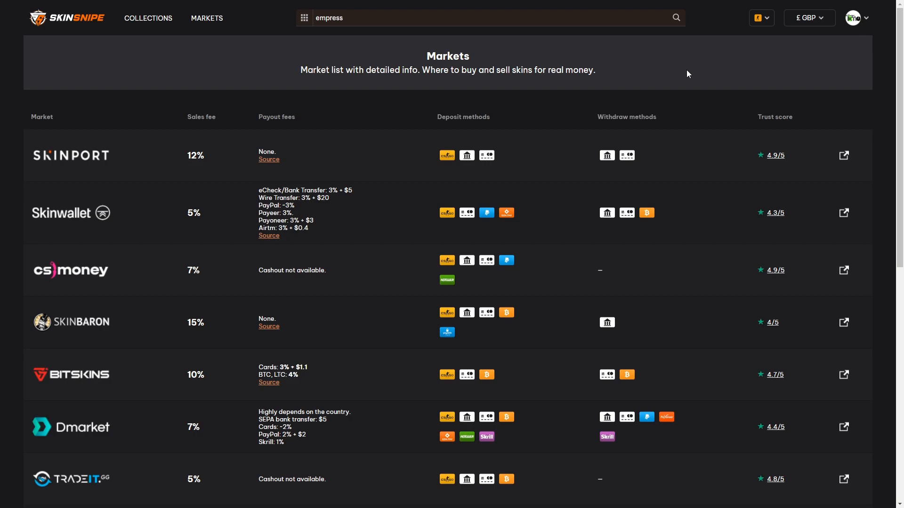
- Check the game selector, then return to the SkinSnipe homepage via the logo
{"action": "left_click", "coordinate": [761, 18]}
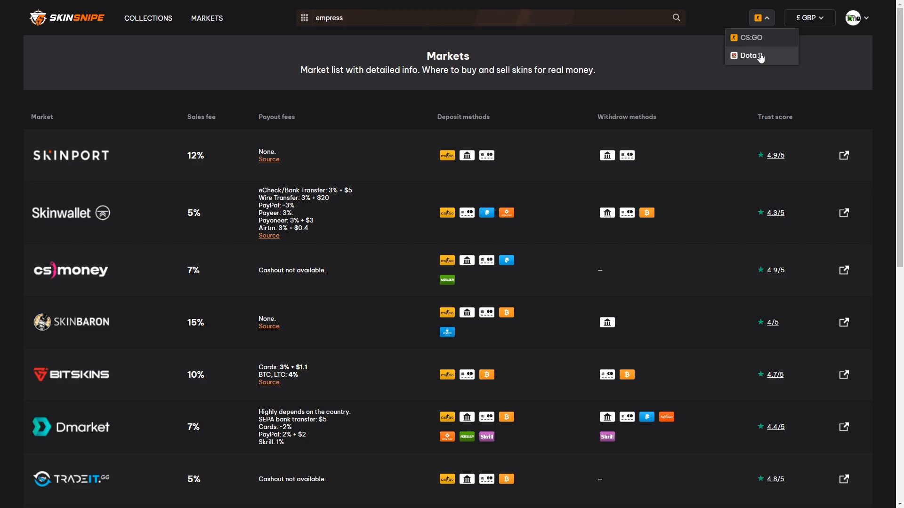
{"action": "left_click", "coordinate": [78, 19]}
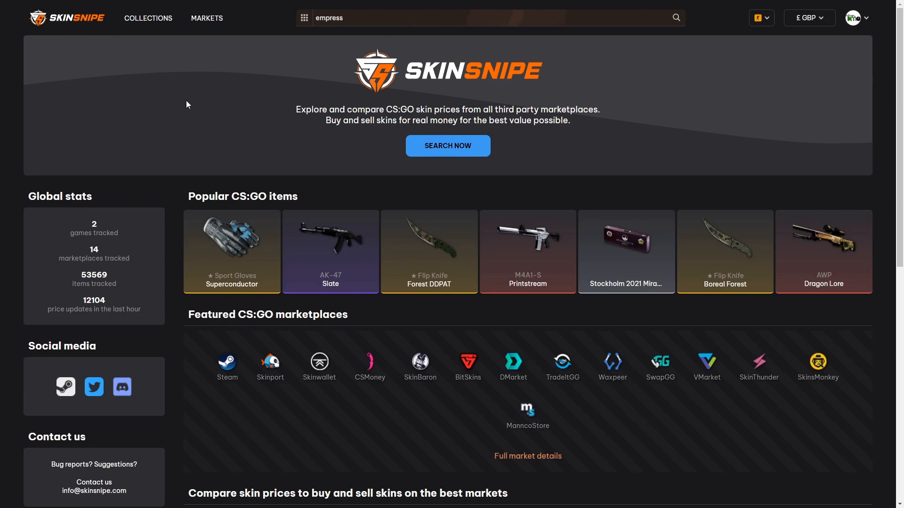